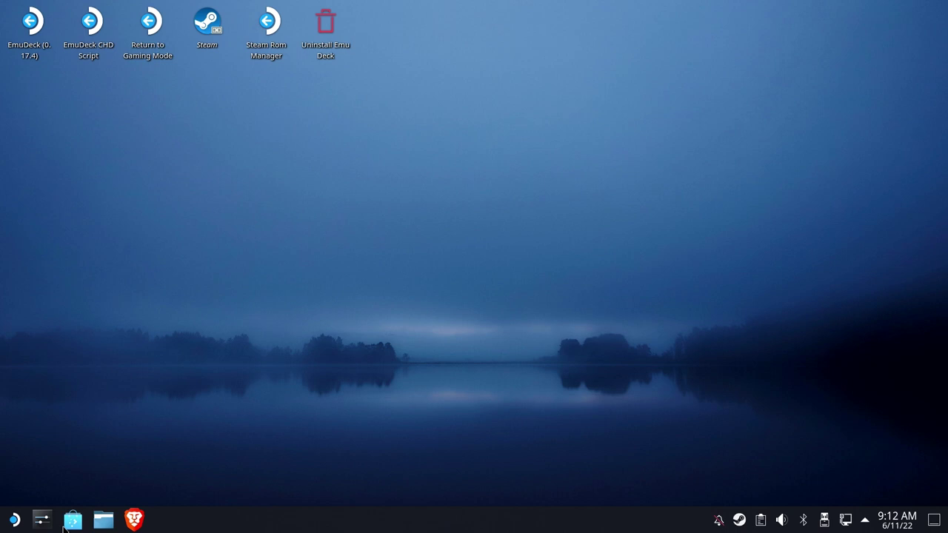
- Launch the Discover software centre from the taskbar
{"action": "left_click", "coordinate": [73, 519]}
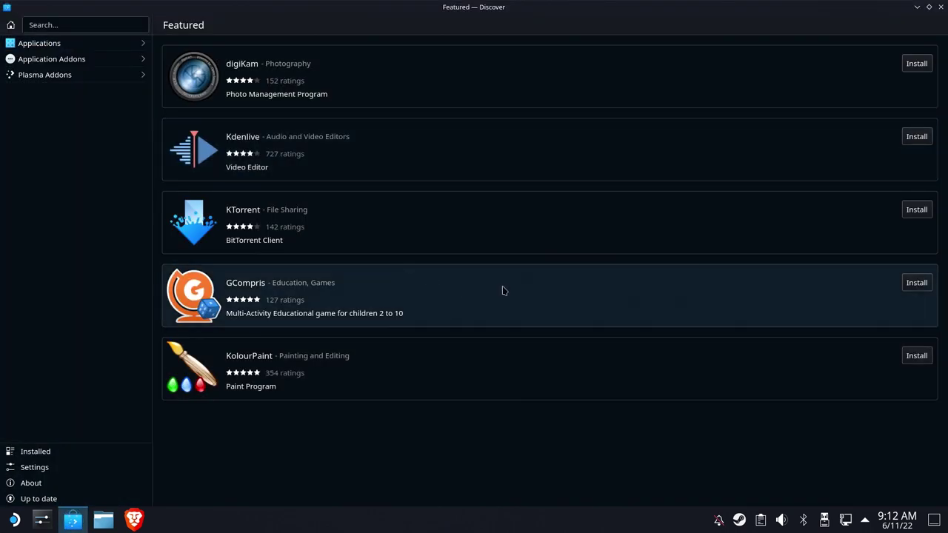
- Search Discover for 'pl' to list the Plex apps
{"action": "left_click", "coordinate": [96, 27]}
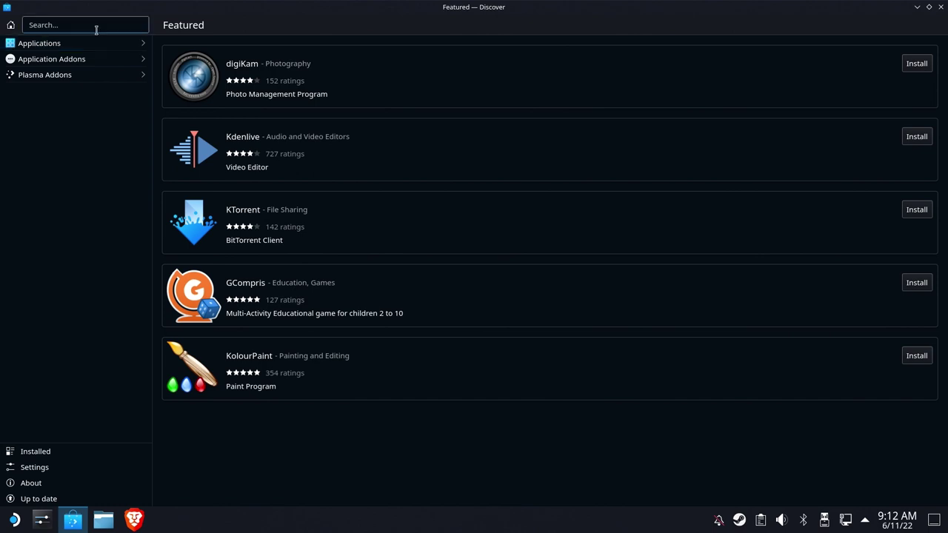
{"action": "type", "text": "plex"}
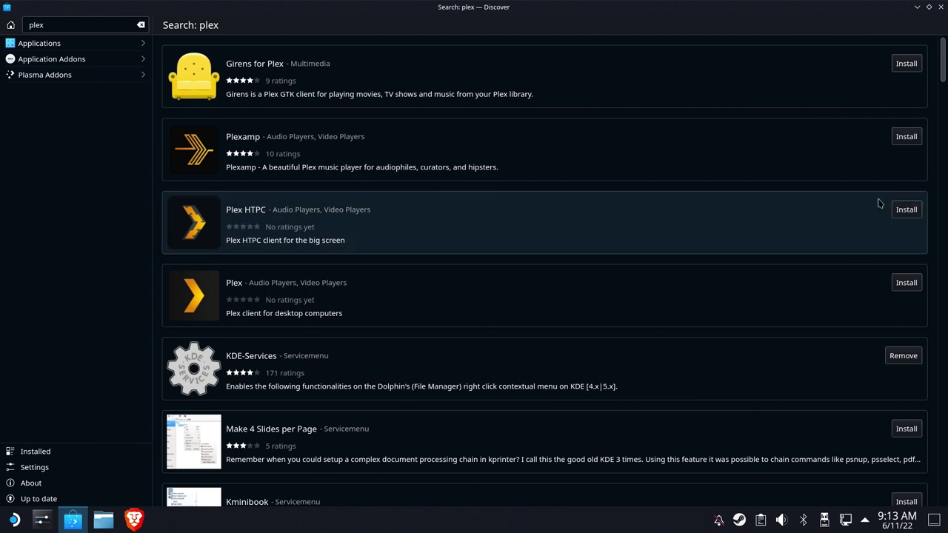
- Install Plex HTPC, then open its details page from Discover's Installed list
{"action": "left_click", "coordinate": [905, 211]}
{"action": "scroll", "coordinate": [300, 210], "scroll_direction": "down", "scroll_amount": 2}
{"action": "left_click", "coordinate": [33, 455]}
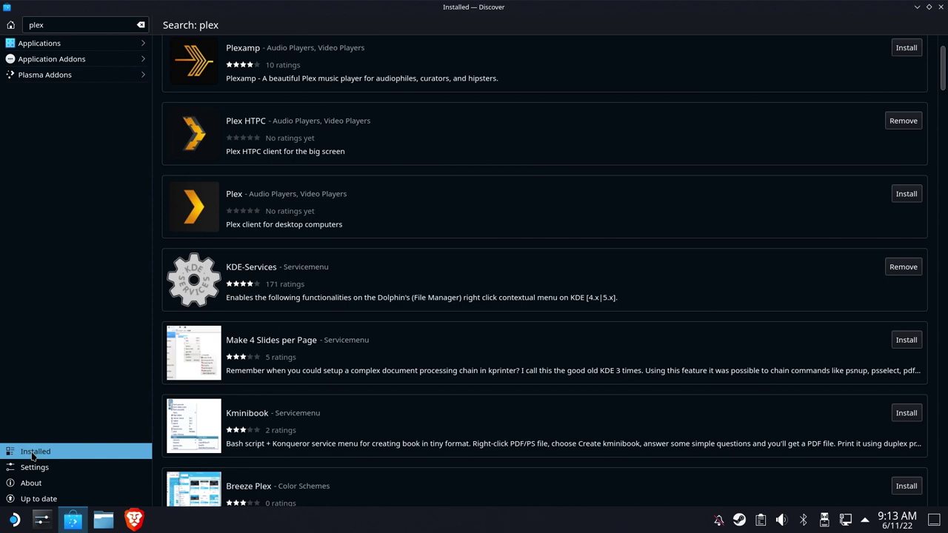
{"action": "scroll", "coordinate": [362, 201], "scroll_direction": "down", "scroll_amount": 6}
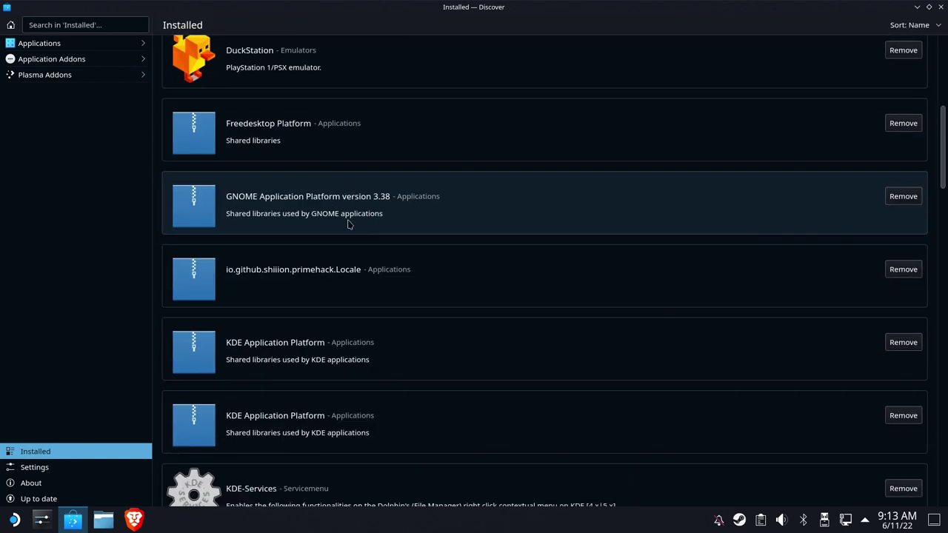
{"action": "scroll", "coordinate": [348, 224], "scroll_direction": "down", "scroll_amount": 15}
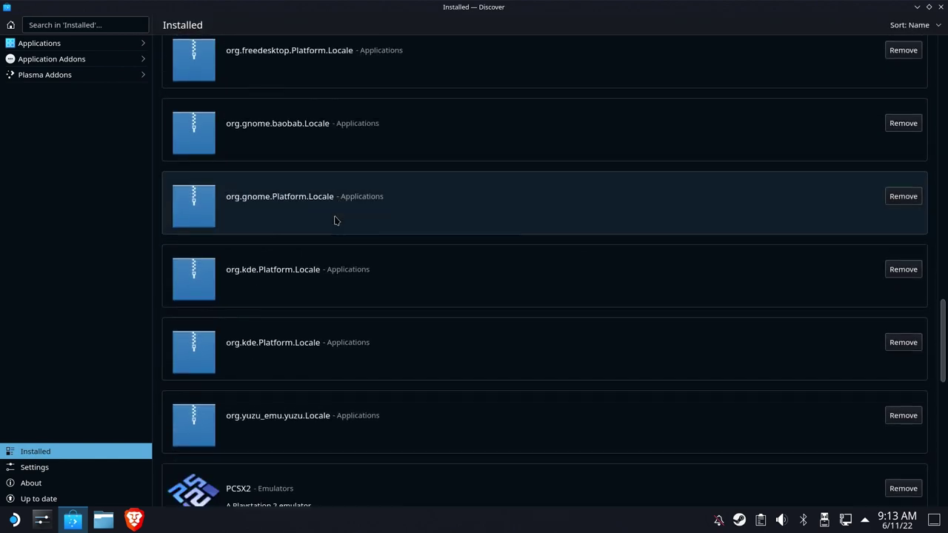
{"action": "scroll", "coordinate": [334, 220], "scroll_direction": "down", "scroll_amount": 4}
{"action": "left_click", "coordinate": [385, 294]}
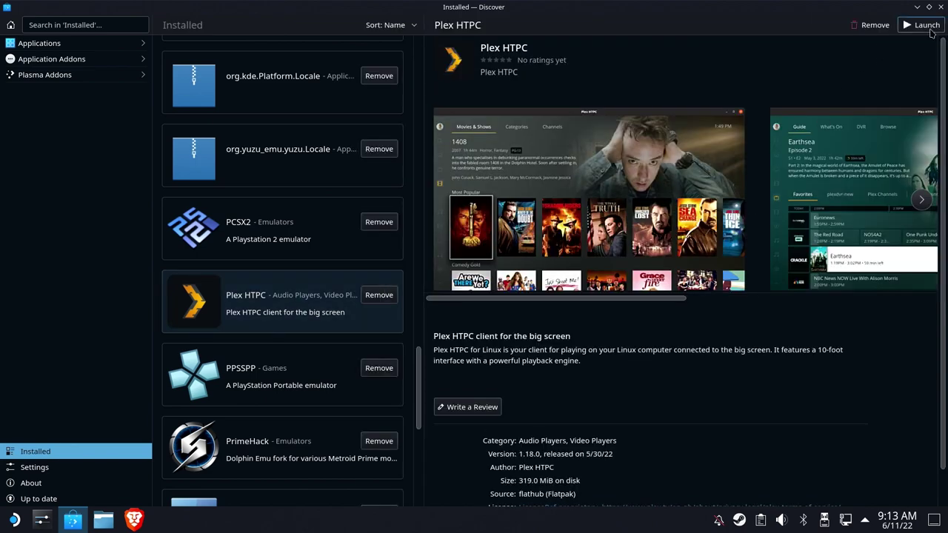
- Launch Plex HTPC and start signing in to a Plex account via device linking
{"action": "left_click", "coordinate": [925, 28]}
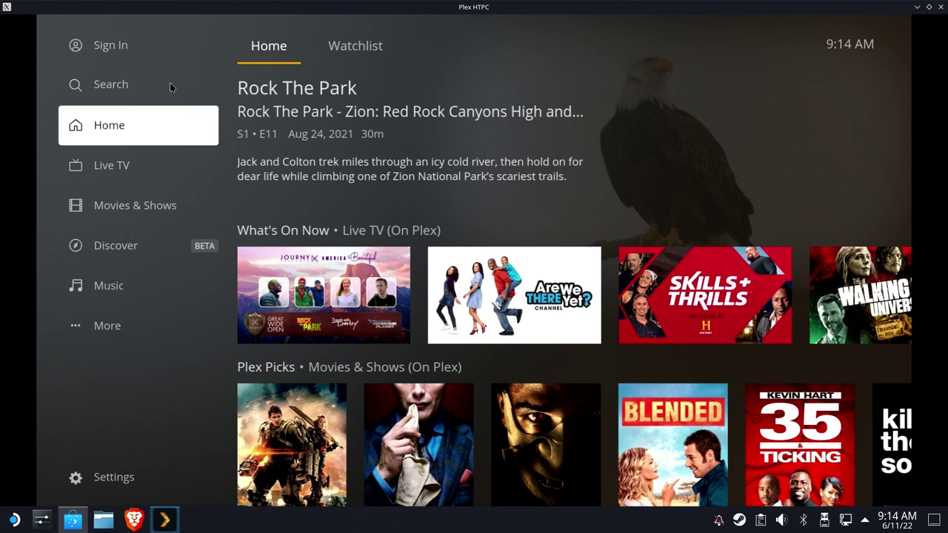
{"action": "left_click", "coordinate": [105, 48]}
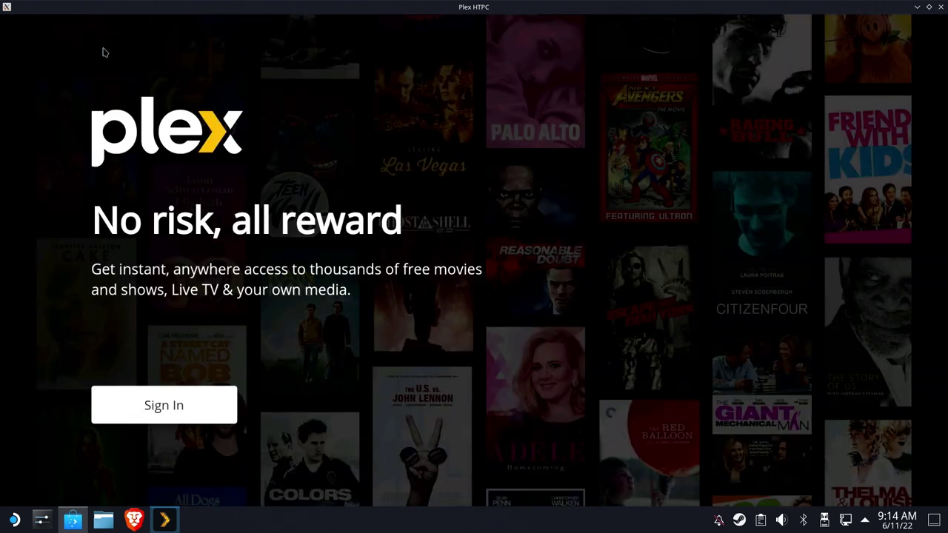
{"action": "left_click", "coordinate": [166, 417]}
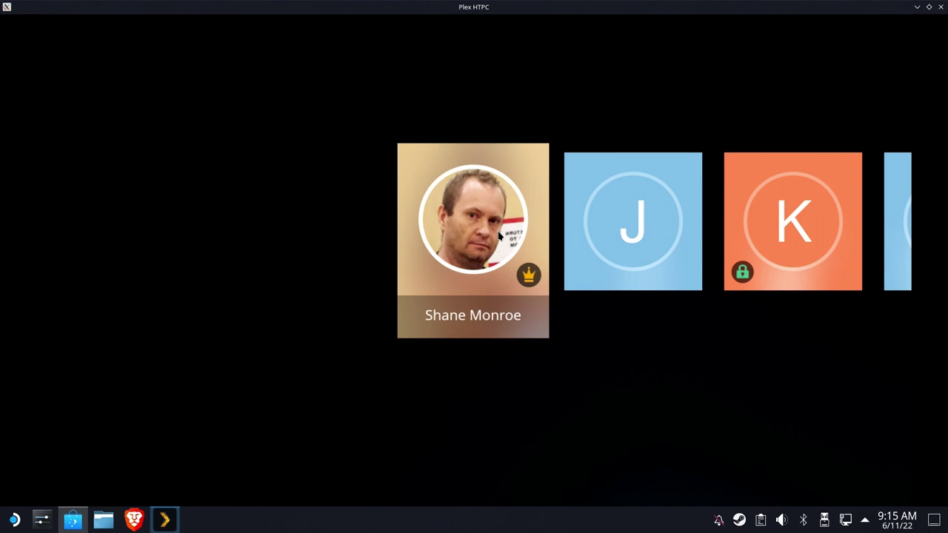
- Choose the main user profile, accept PlexboxNEO as the server, and unpin BS Movie Night
{"action": "left_click", "coordinate": [498, 235]}
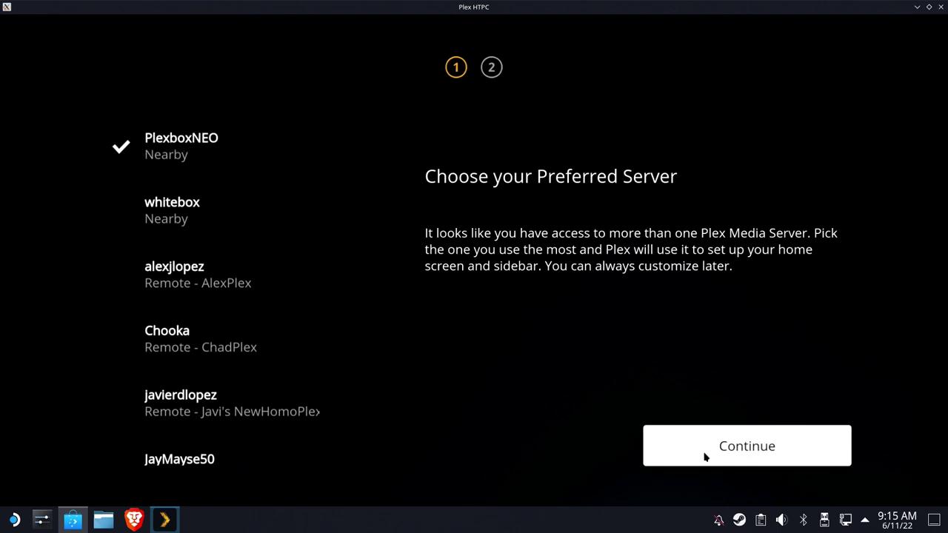
{"action": "left_click", "coordinate": [729, 447]}
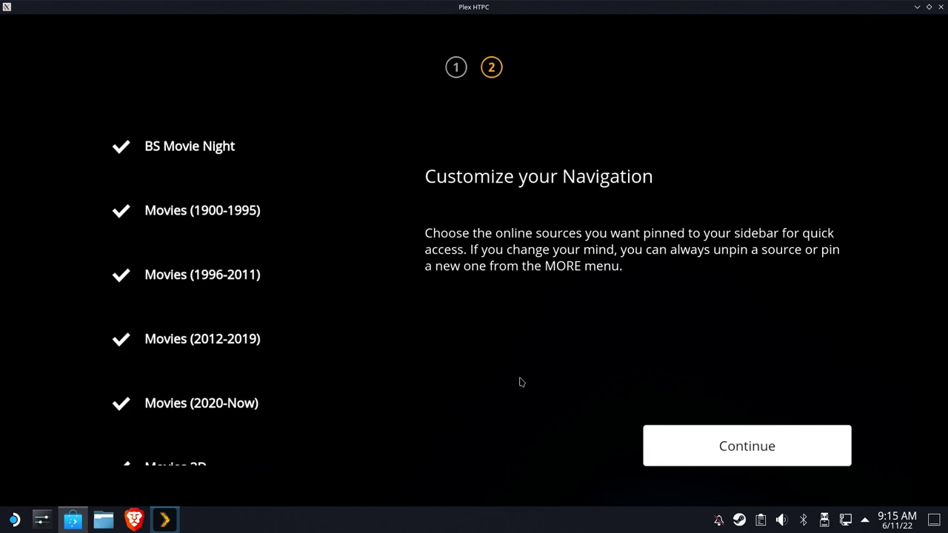
{"action": "left_click", "coordinate": [119, 153]}
- Unpin Movies 3D and Movies 4K from the sidebar navigation
{"action": "key", "text": "Left"}
{"action": "key", "text": "Return"}
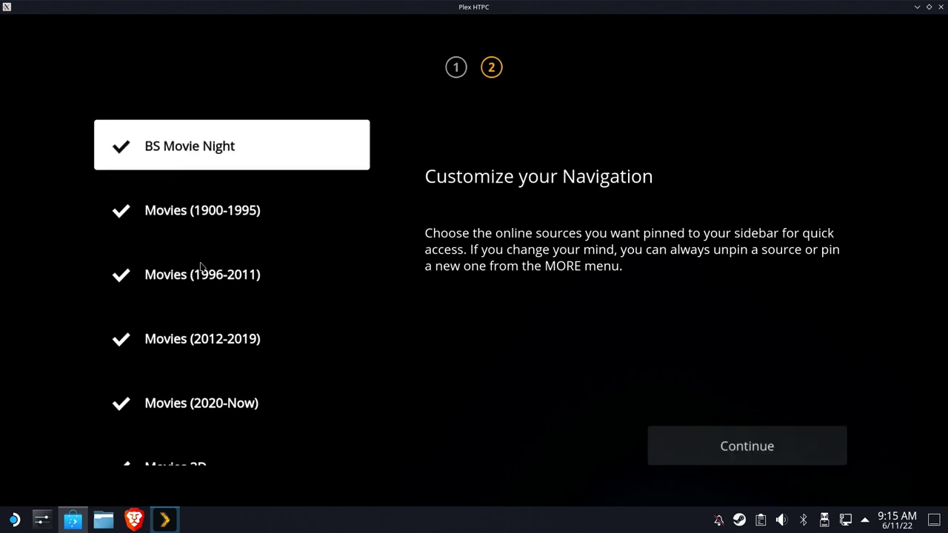
{"action": "key", "text": "Down"}
{"action": "key", "text": "Up"}
{"action": "key", "text": "Down"}
{"action": "key", "text": "Down"}
{"action": "key", "text": "Down"}
{"action": "key", "text": "Down"}
{"action": "key", "text": "Down"}
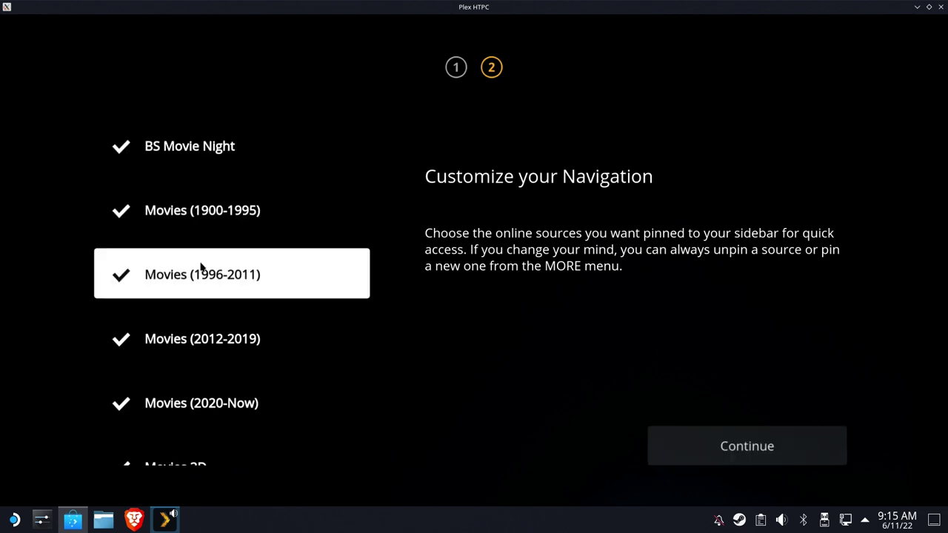
{"action": "key", "text": "Return"}
{"action": "key", "text": "Down"}
{"action": "key", "text": "Return"}
- Unpin Documentaries, Looney Tunes, Movies & Shows and Discover from the navigation
{"action": "key", "text": "Down"}
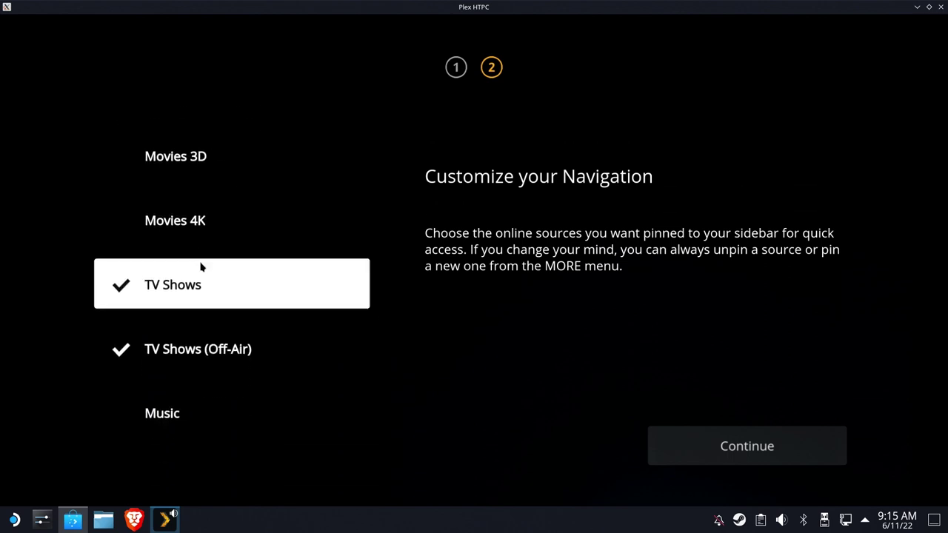
{"action": "key", "text": "Down"}
{"action": "key", "text": "Down"}
{"action": "key", "text": "Down"}
{"action": "key", "text": "Down"}
{"action": "key", "text": "Down"}
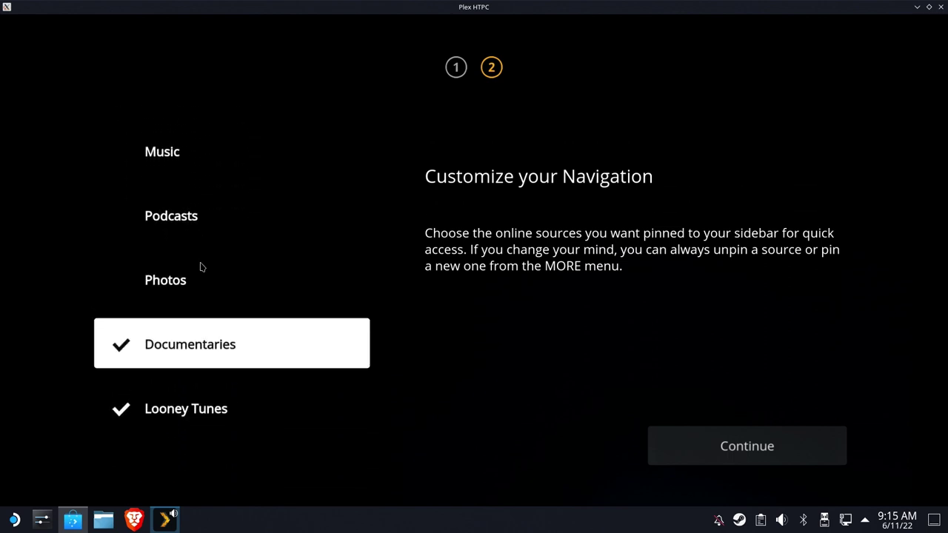
{"action": "key", "text": "Return"}
{"action": "key", "text": "Down"}
{"action": "key", "text": "Return"}
{"action": "key", "text": "Down"}
{"action": "key", "text": "Down"}
{"action": "key", "text": "Return"}
{"action": "key", "text": "Down"}
{"action": "key", "text": "Return"}
{"action": "key", "text": "Down"}
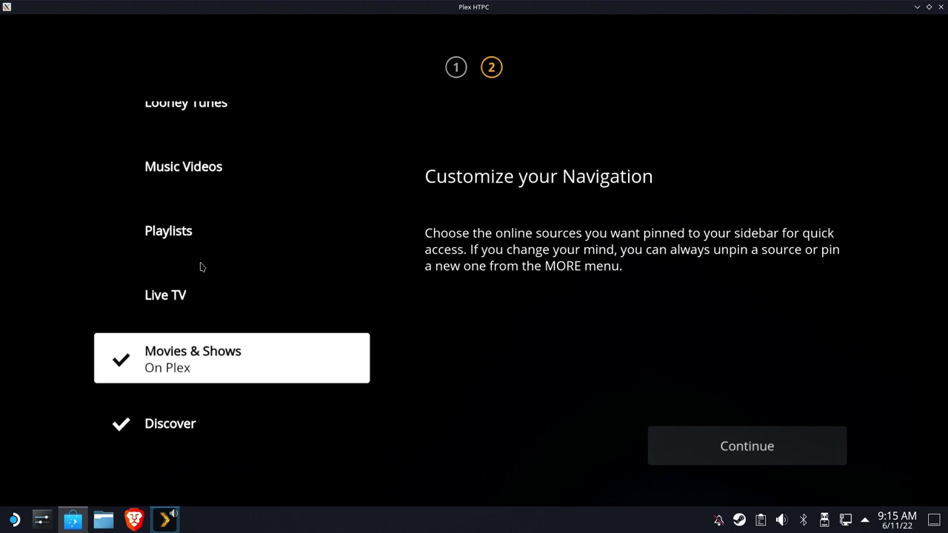
{"action": "key", "text": "Return"}
{"action": "key", "text": "Down"}
{"action": "key", "text": "Return"}
{"action": "key", "text": "Up"}
{"action": "key", "text": "Up"}
{"action": "key", "text": "Up"}
{"action": "key", "text": "Up"}
{"action": "key", "text": "Up"}
{"action": "key", "text": "Up"}
{"action": "key", "text": "Up"}
{"action": "key", "text": "Up"}
{"action": "key", "text": "Up"}
{"action": "key", "text": "Up"}
{"action": "key", "text": "Up"}
{"action": "key", "text": "Up"}
{"action": "key", "text": "Up"}
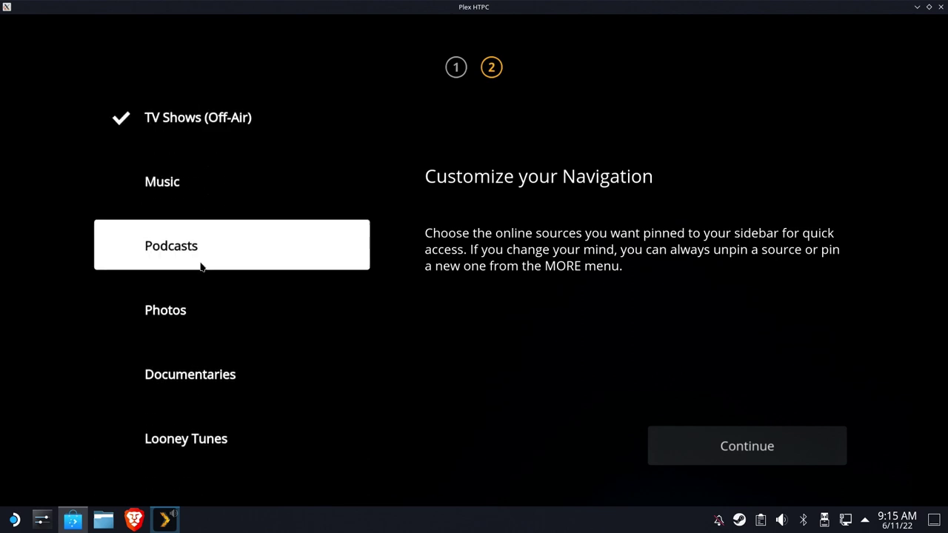
{"action": "key", "text": "Up"}
{"action": "key", "text": "Up"}
{"action": "key", "text": "Up"}
{"action": "key", "text": "Up"}
{"action": "key", "text": "Up"}
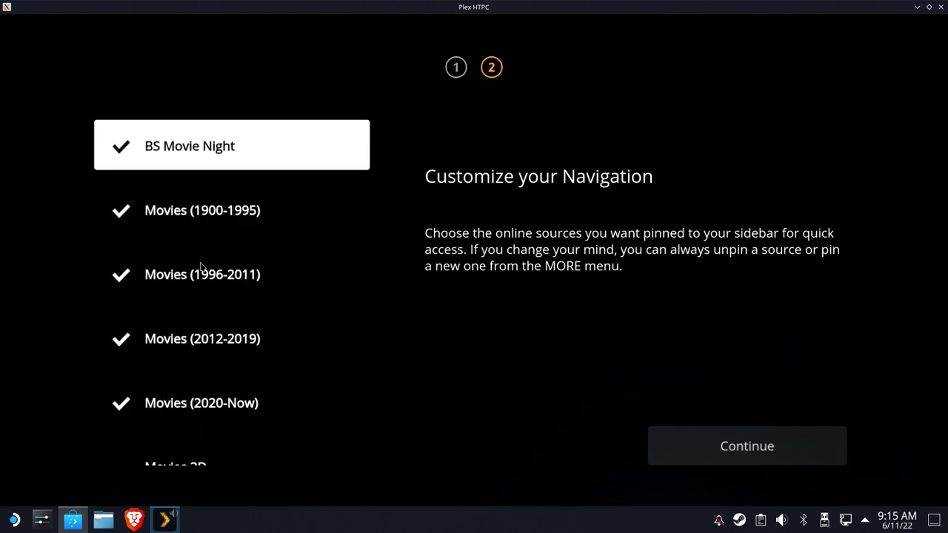
{"action": "key", "text": "Right"}
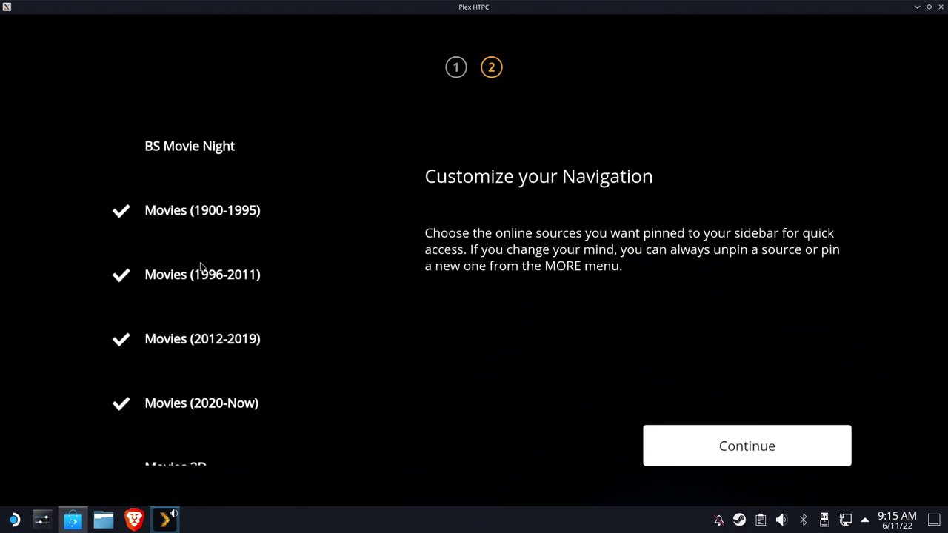
- Finish setup and browse the Plex Home sidebar down to TV Shows
{"action": "key", "text": "Return"}
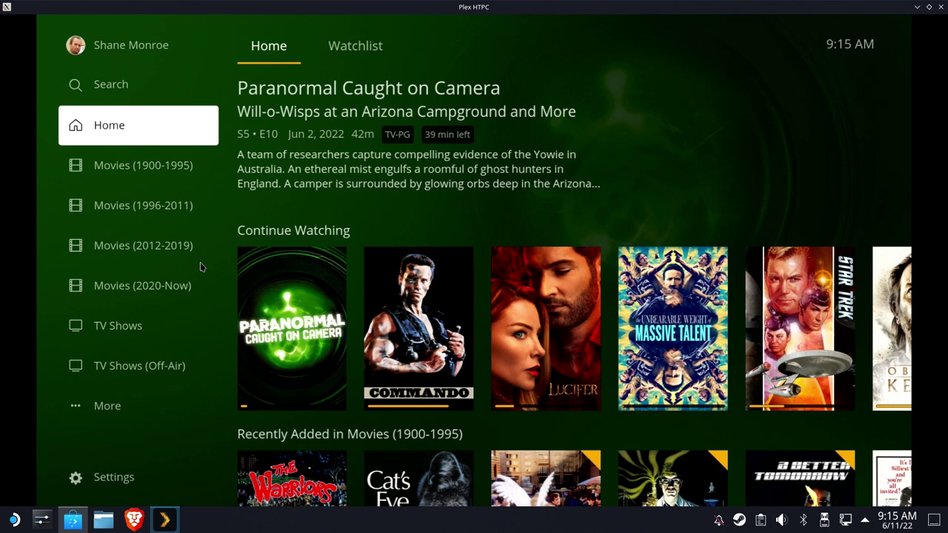
{"action": "key", "text": "Right"}
{"action": "key", "text": "Left"}
{"action": "key", "text": "Up"}
{"action": "key", "text": "Up"}
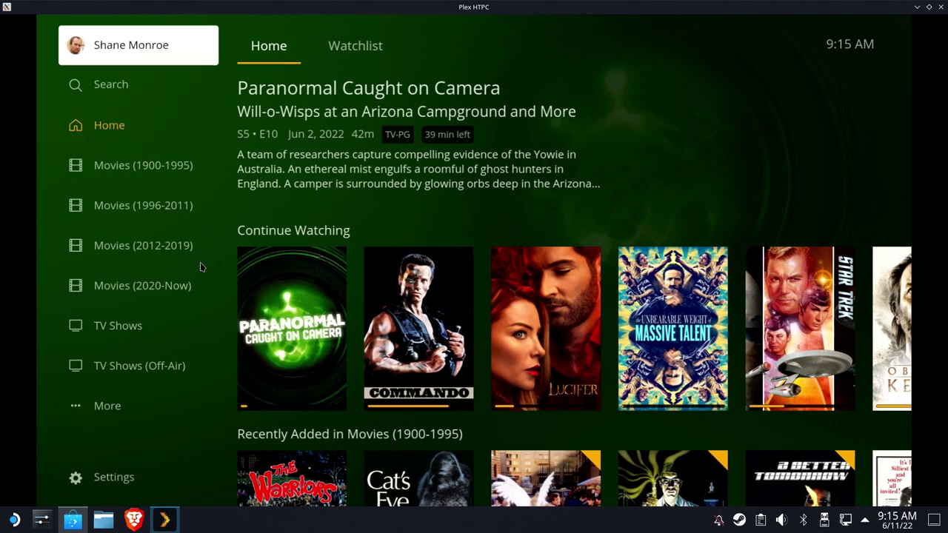
{"action": "key", "text": "Down"}
{"action": "key", "text": "Down"}
{"action": "key", "text": "Down"}
{"action": "key", "text": "Down"}
{"action": "key", "text": "Down"}
{"action": "key", "text": "Down"}
{"action": "key", "text": "Down"}
{"action": "key", "text": "Up"}
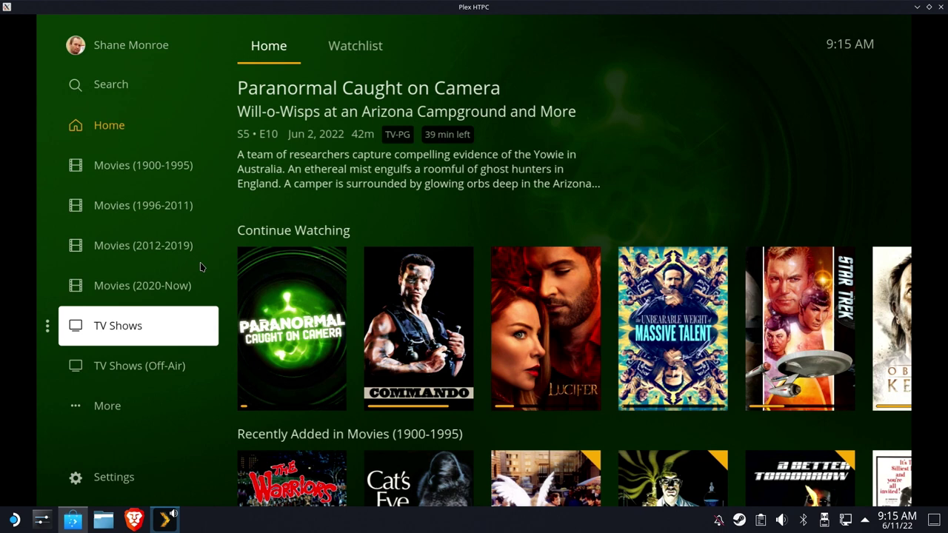
{"action": "key", "text": "Up"}
{"action": "key", "text": "Up"}
{"action": "key", "text": "Up"}
{"action": "key", "text": "Up"}
{"action": "key", "text": "Up"}
{"action": "key", "text": "Up"}
{"action": "key", "text": "Up"}
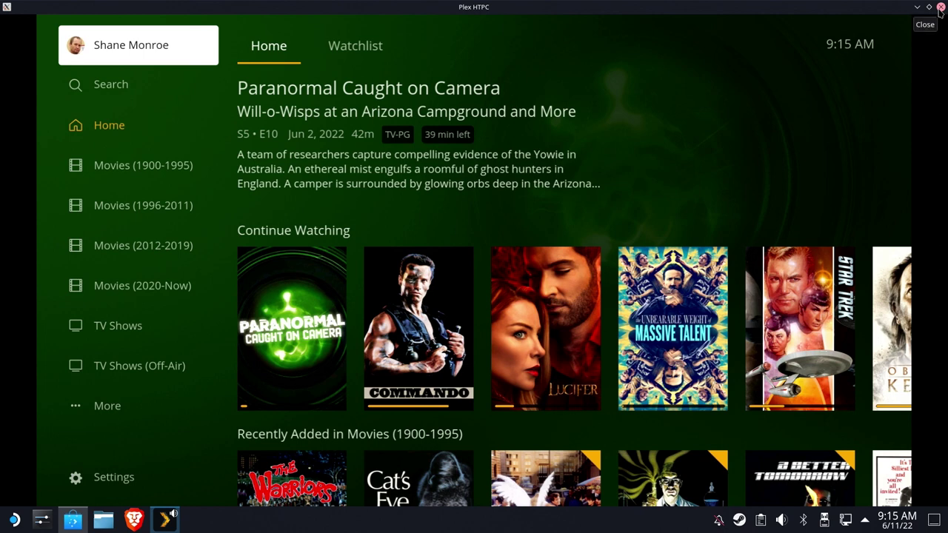
- Resume Paranormal Caught on Camera S5 E10, then back out to Home and request exit
{"action": "key", "text": "Right"}
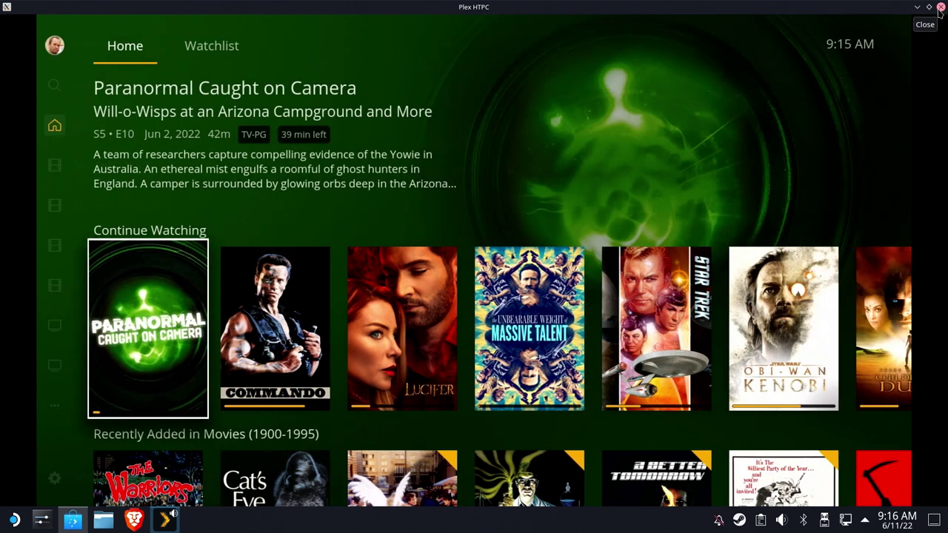
{"action": "key", "text": "Return"}
{"action": "key", "text": "Down"}
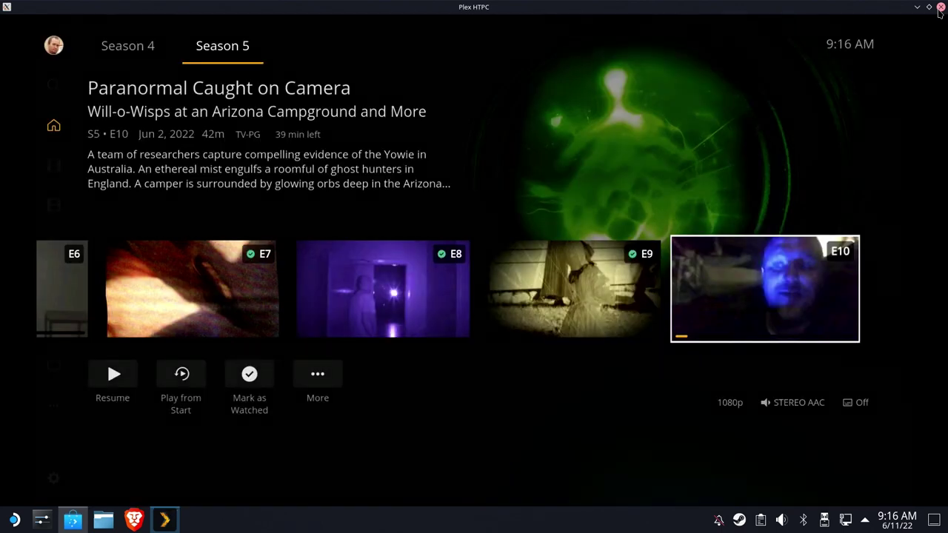
{"action": "key", "text": "Escape"}
{"action": "key", "text": "Escape"}
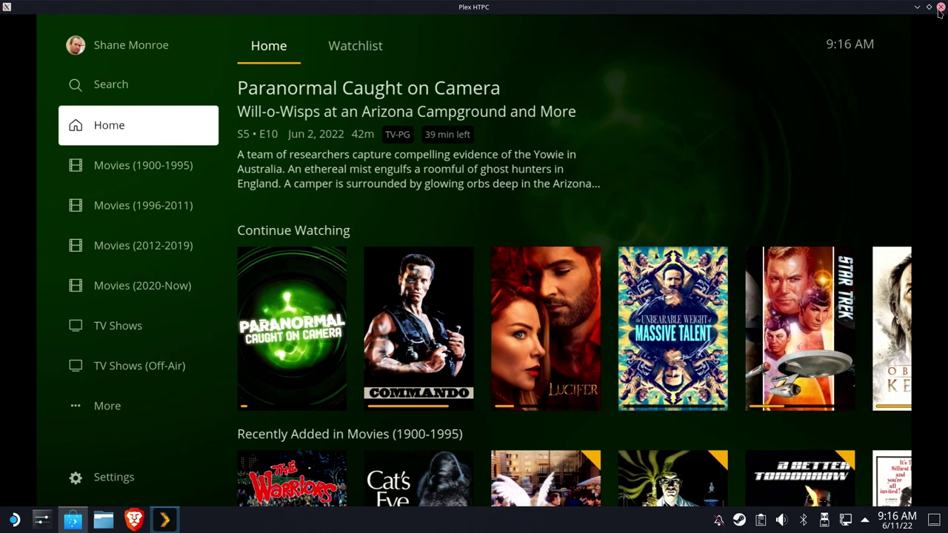
{"action": "key", "text": "Escape"}
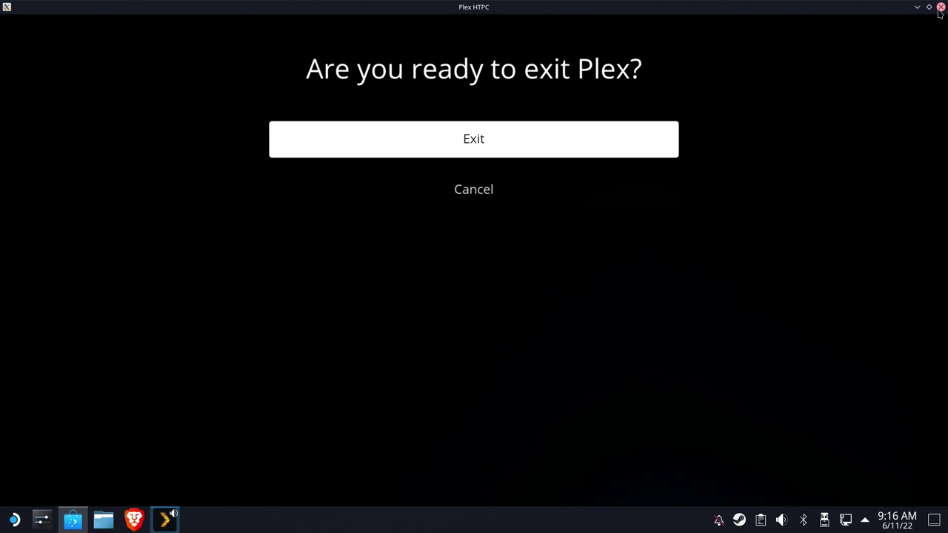
- Exit Plex HTPC and close the Discover window
{"action": "left_click", "coordinate": [939, 11]}
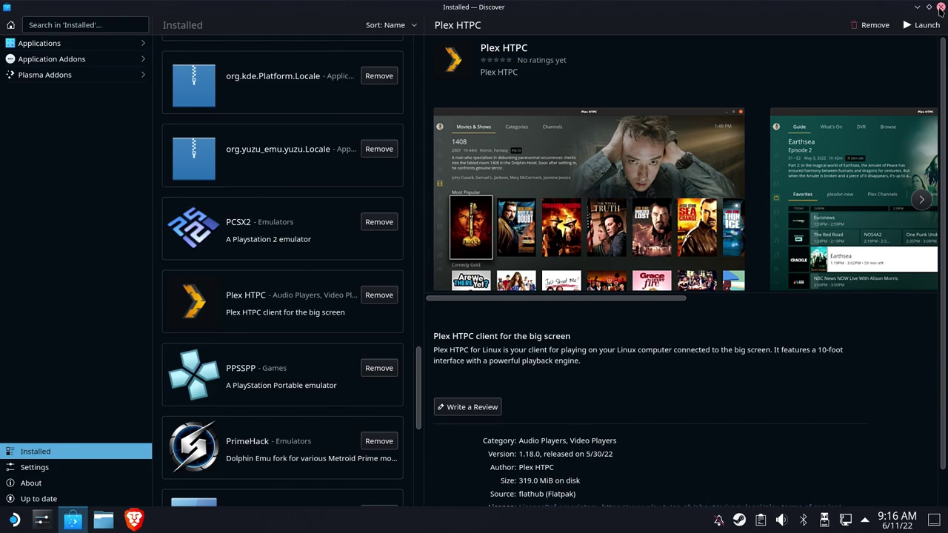
{"action": "left_click", "coordinate": [931, 8]}
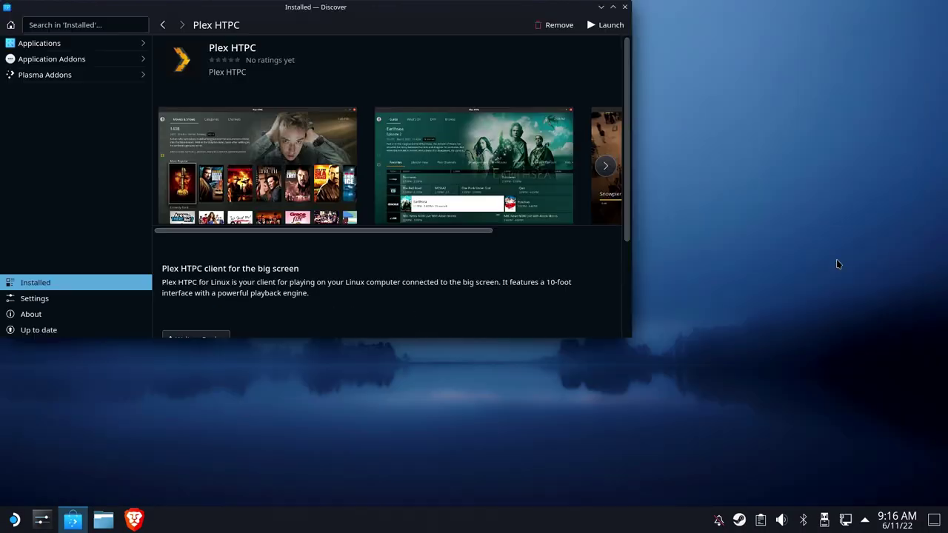
{"action": "left_click", "coordinate": [624, 7]}
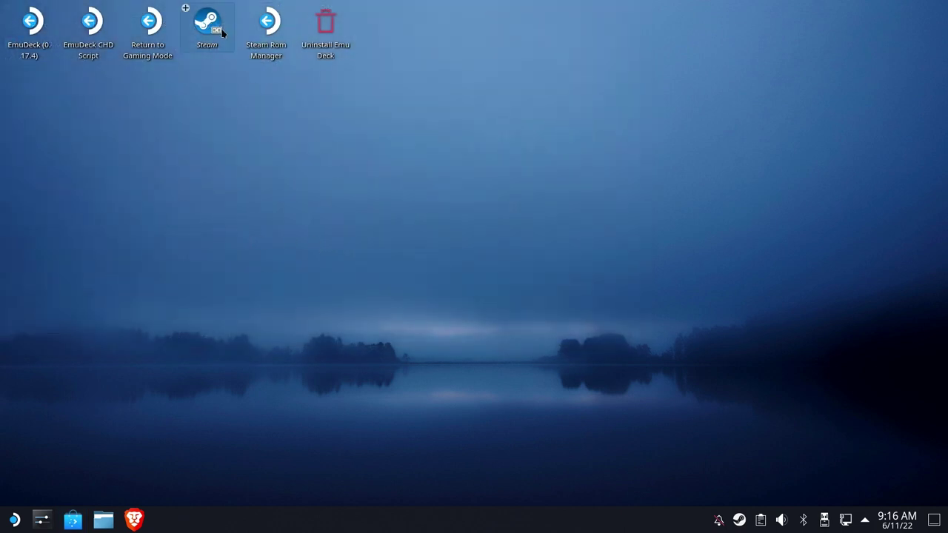
- Add Plex HTPC to Steam from the Application Launcher's Multimedia menu
{"action": "left_click", "coordinate": [23, 527]}
{"action": "mouse_move", "coordinate": [54, 379]}
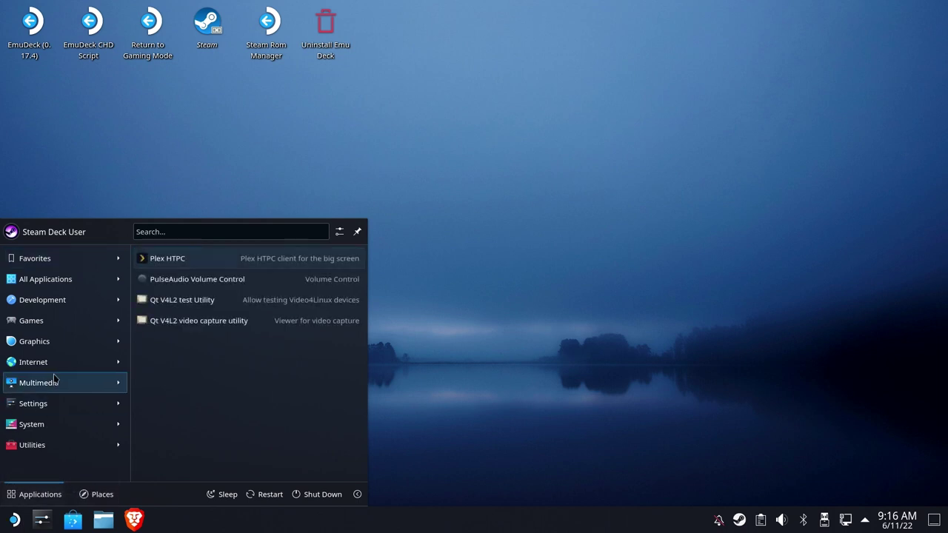
{"action": "right_click", "coordinate": [179, 263]}
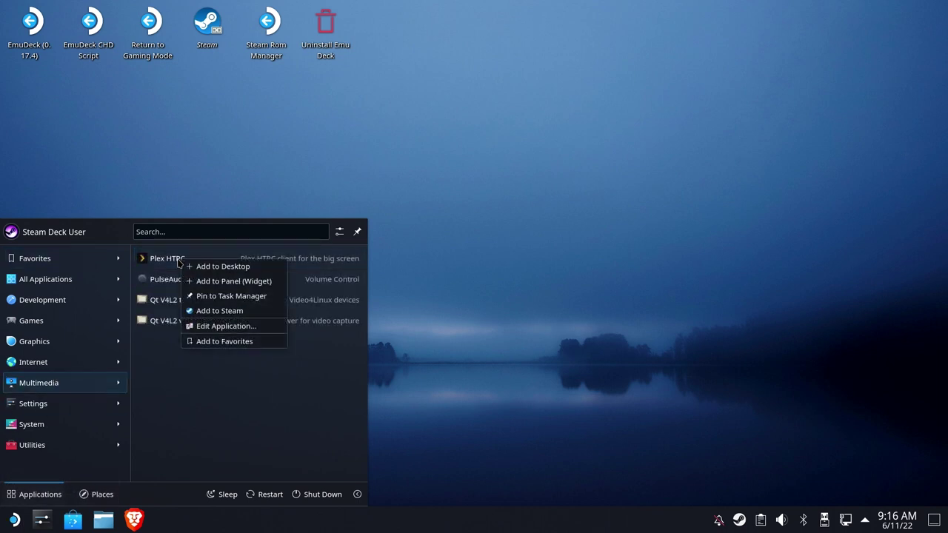
{"action": "left_click", "coordinate": [220, 311]}
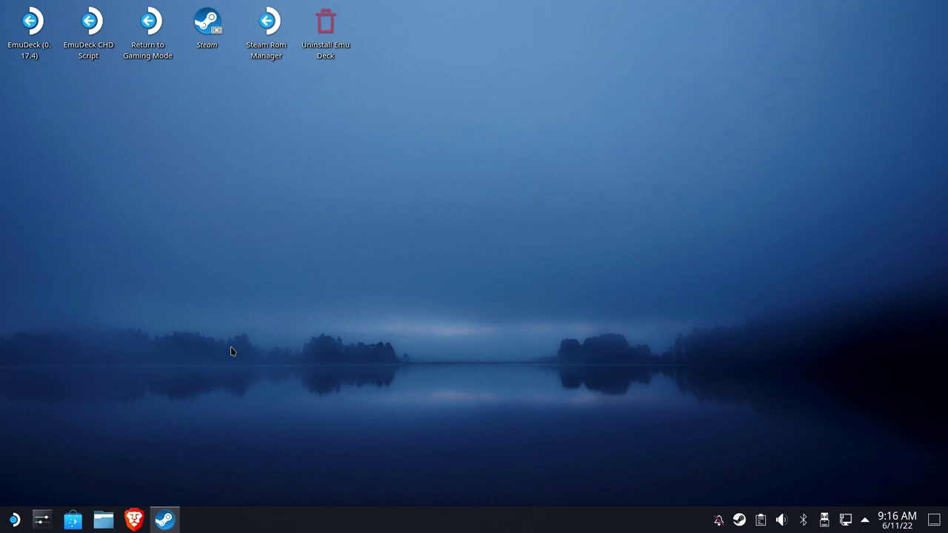
- Launch Plex HTPC from the Steam library, then close both Plex and Steam
{"action": "right_click", "coordinate": [739, 519]}
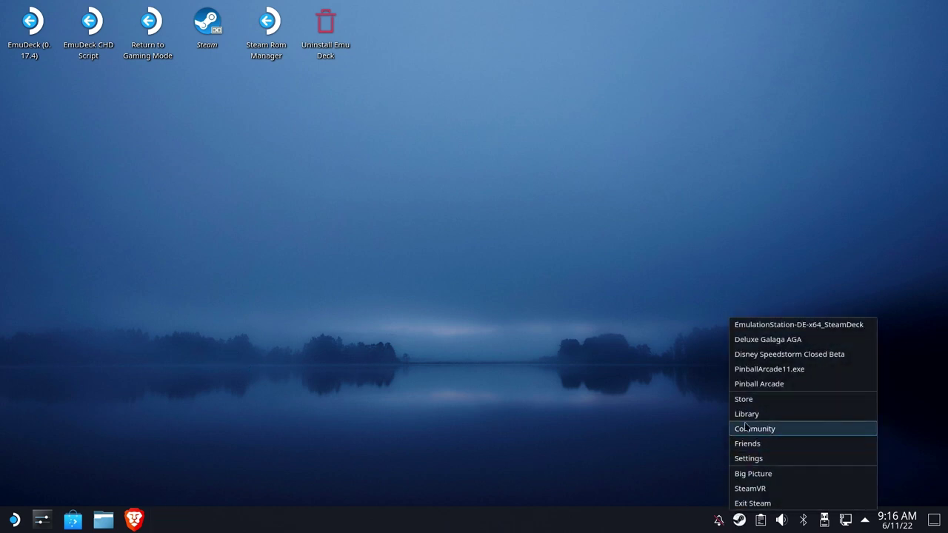
{"action": "left_click", "coordinate": [746, 415]}
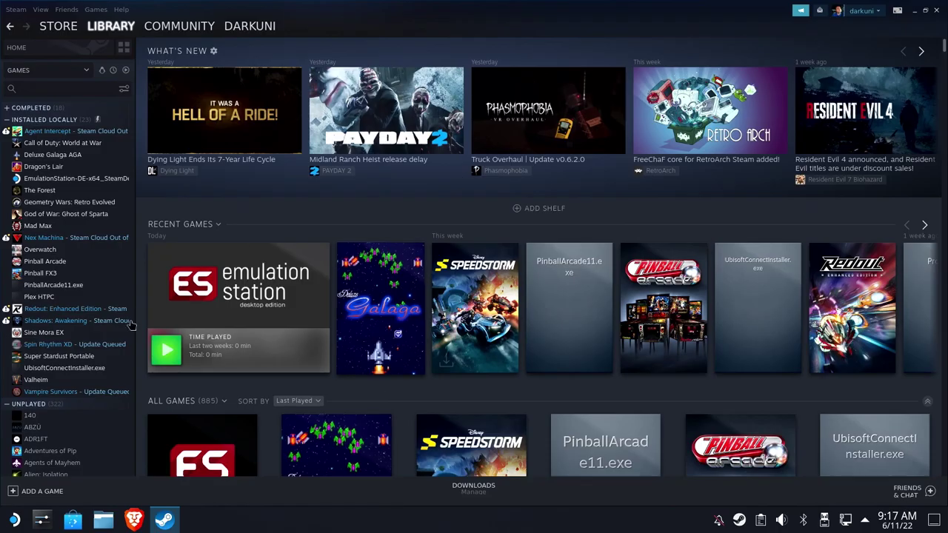
{"action": "left_click", "coordinate": [37, 298]}
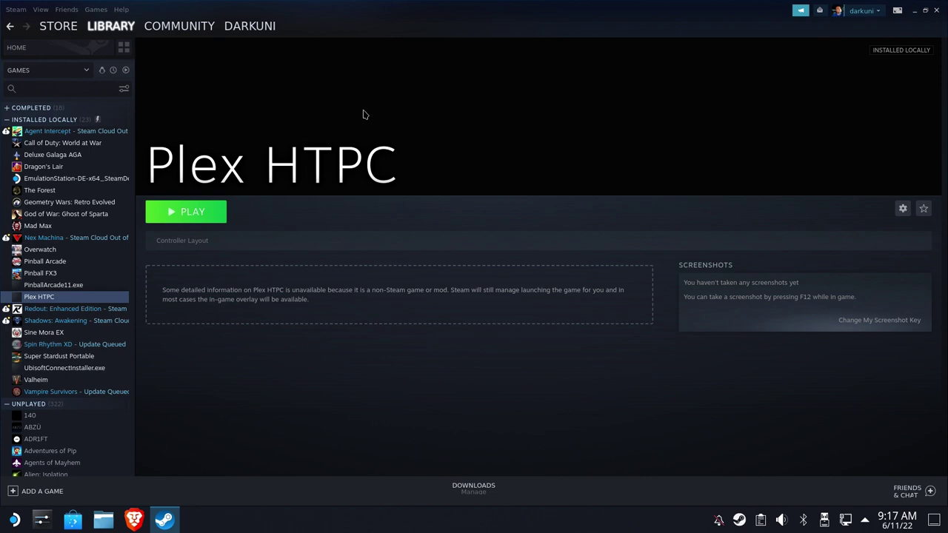
{"action": "left_click", "coordinate": [215, 220]}
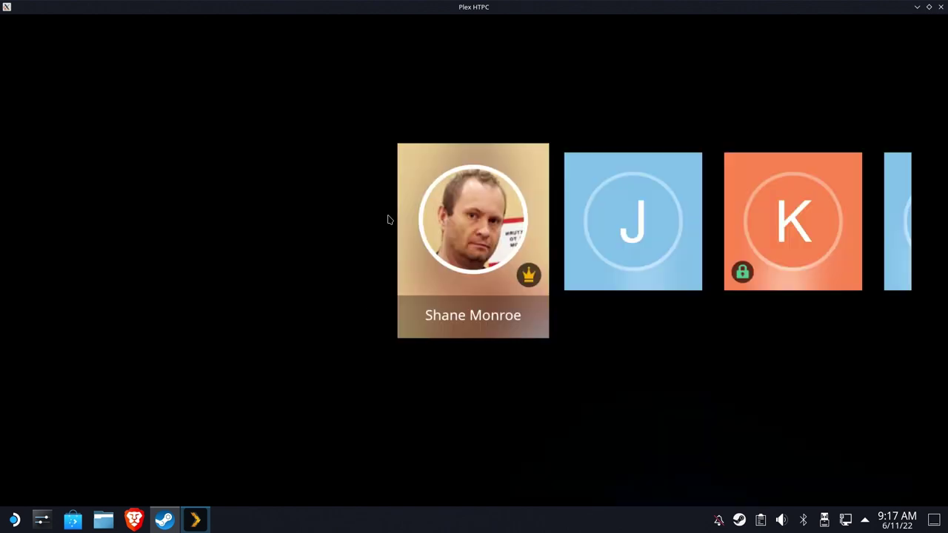
{"action": "left_click", "coordinate": [940, 7]}
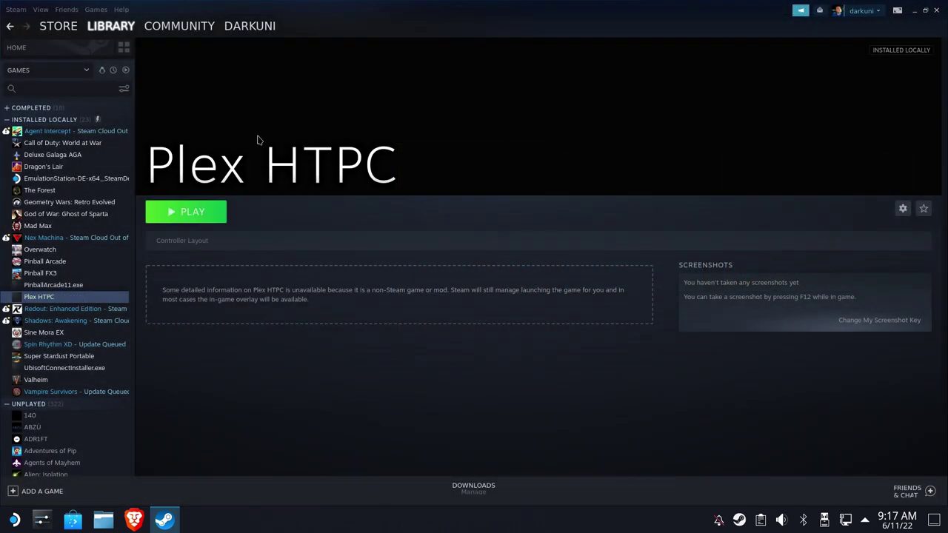
{"action": "left_click", "coordinate": [939, 11]}
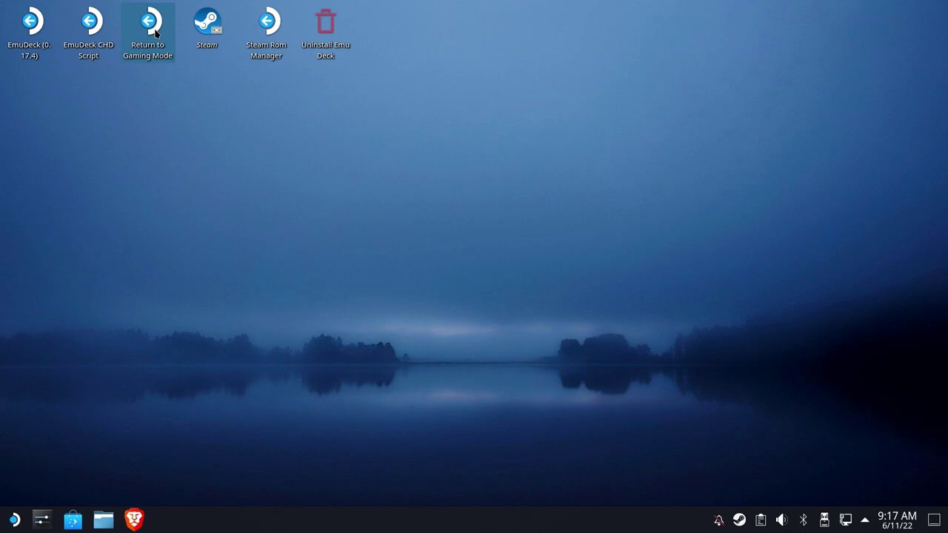
- Double-click the Return to Gaming Mode desktop shortcut
{"action": "double_click", "coordinate": [148, 26]}
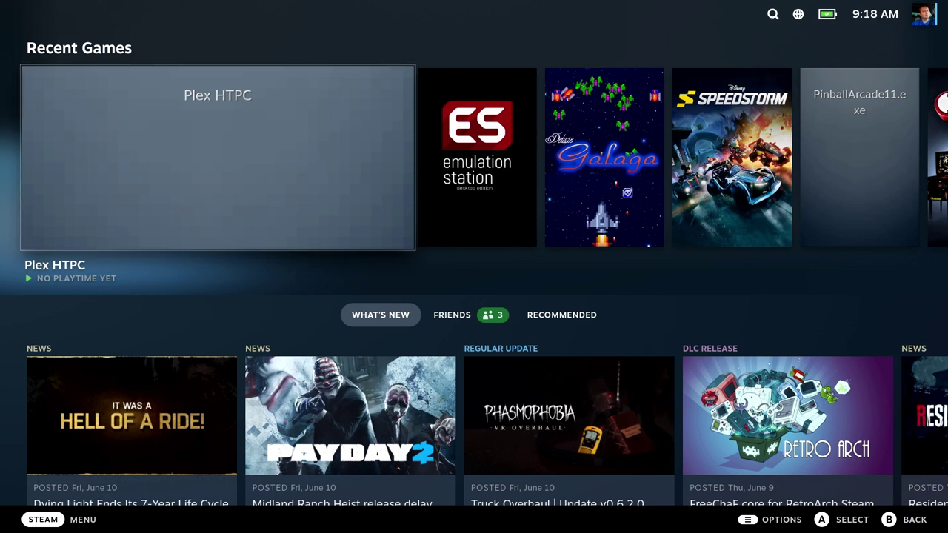
- Switch Plex HTPC's controller layout to the community Plex HTPC layout with right-trackpad mouse
{"action": "key", "text": "Right"}
{"action": "key", "text": "Left"}
{"action": "key", "text": "Return"}
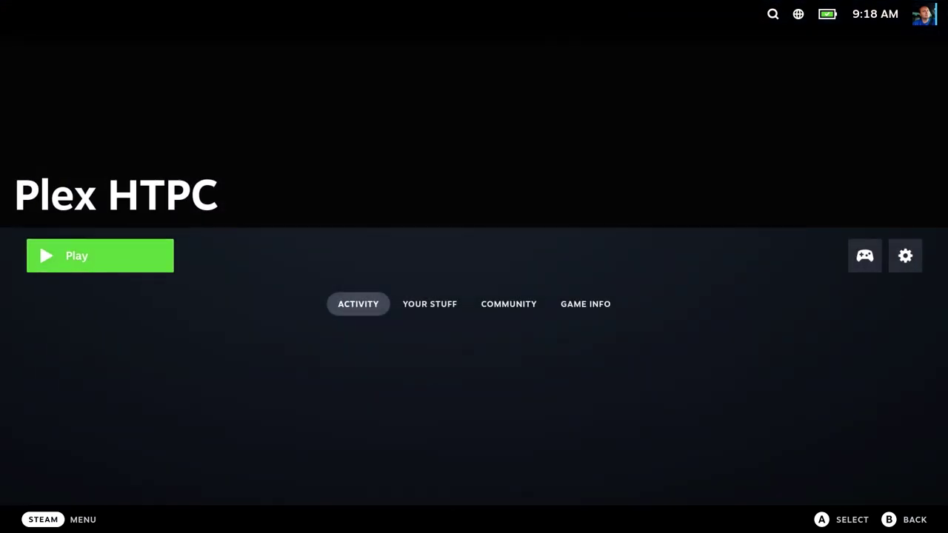
{"action": "key", "text": "Right"}
{"action": "key", "text": "Left"}
{"action": "key", "text": "Right"}
{"action": "key", "text": "Return"}
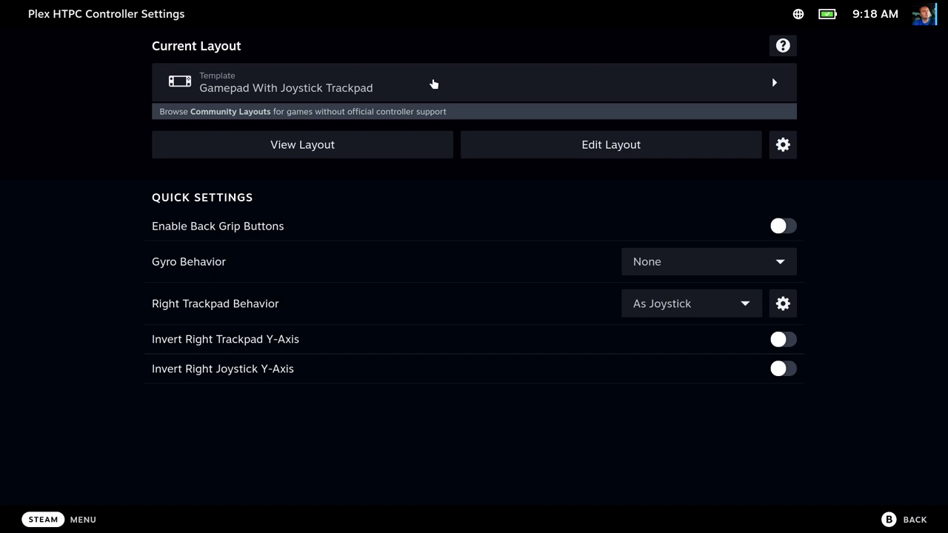
{"action": "left_click", "coordinate": [459, 84]}
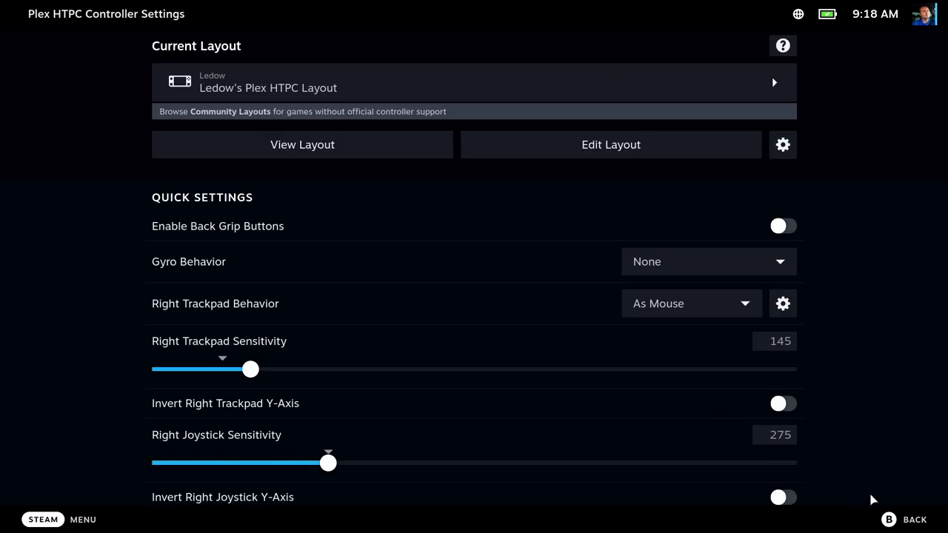
{"action": "left_click", "coordinate": [905, 522]}
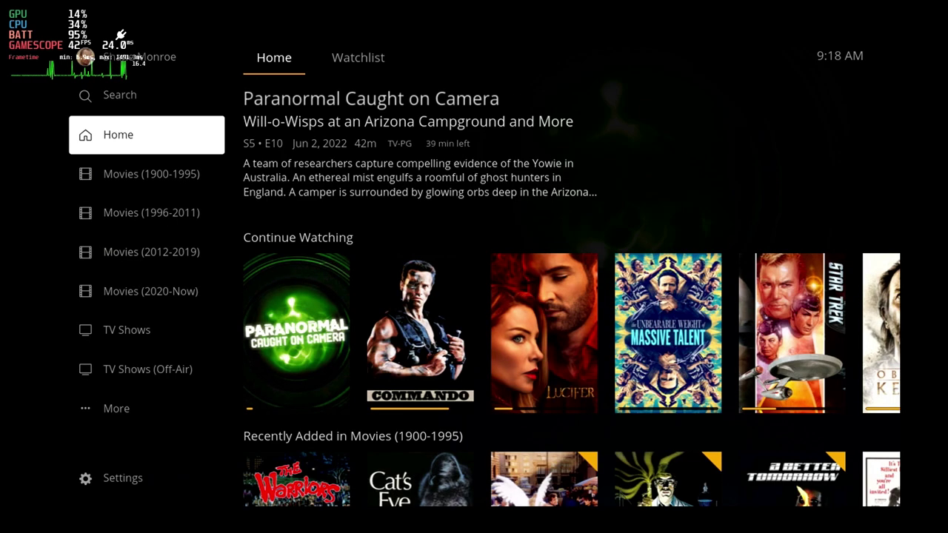
{"action": "key", "text": "Escape"}
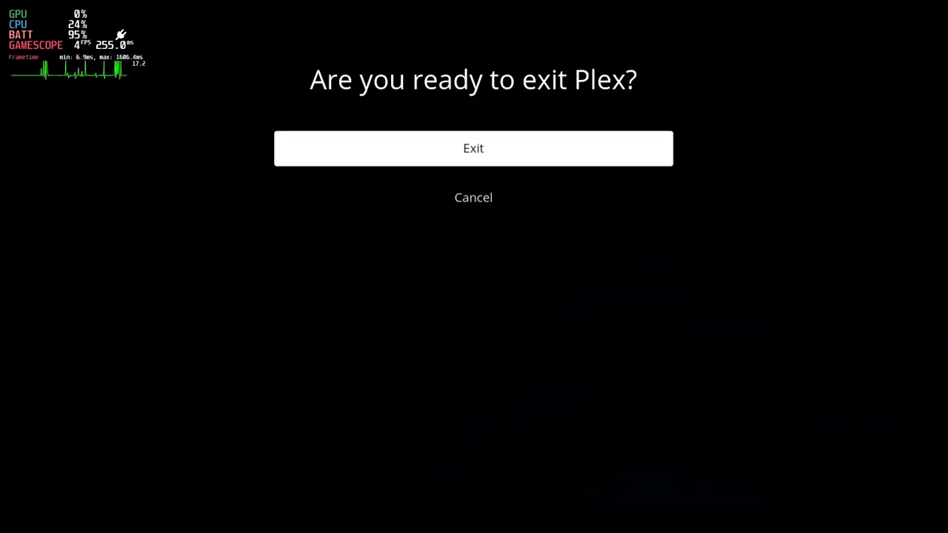